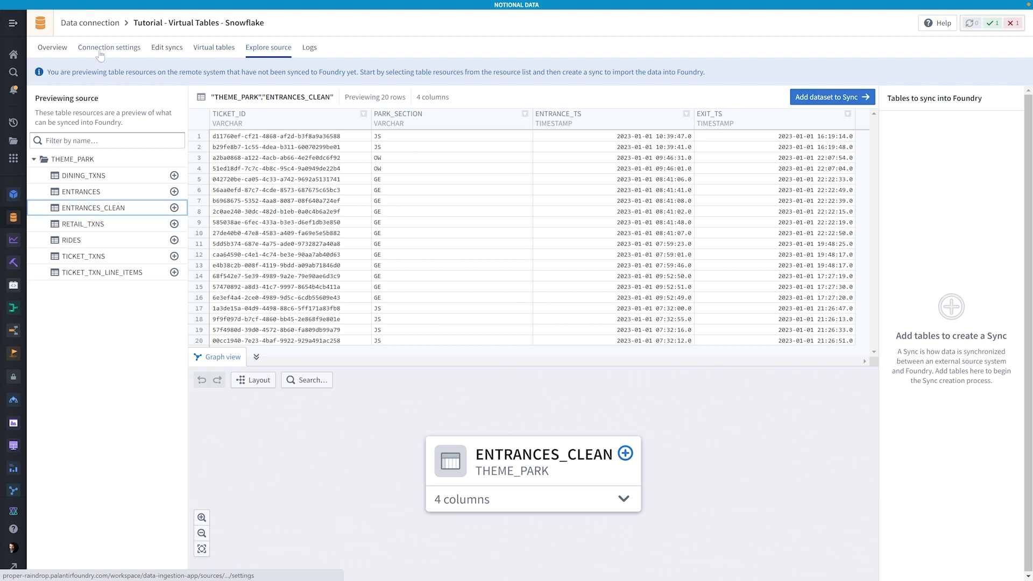
Step: Return from Explore source to the Snowflake source's Overview, which shows no syncs or virtual tables
click(43, 51)
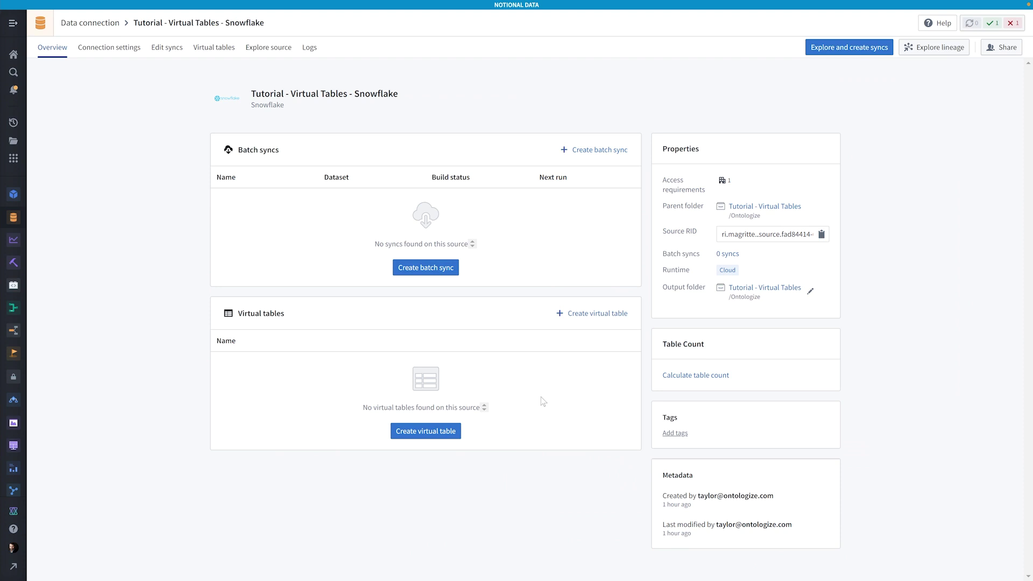
Step: Create a virtual table from the Snowflake ENTRANCES_CLEAN table and open it
click(589, 313)
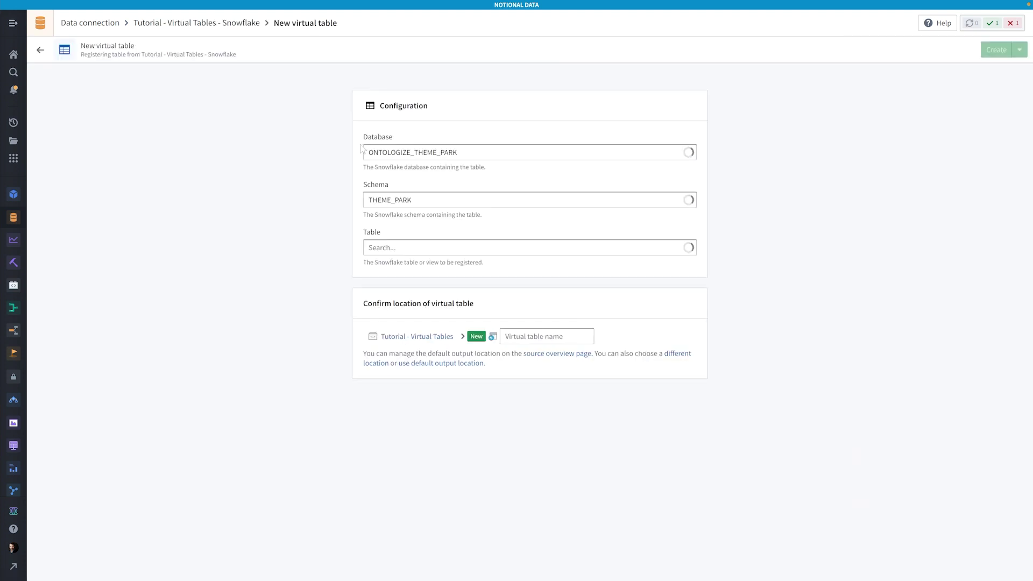
click(413, 249)
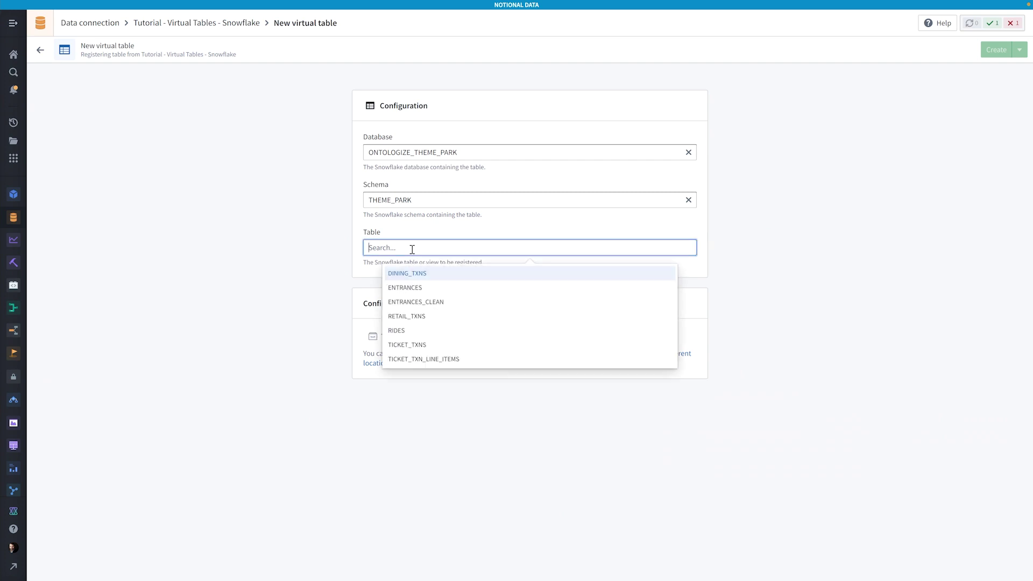
click(431, 309)
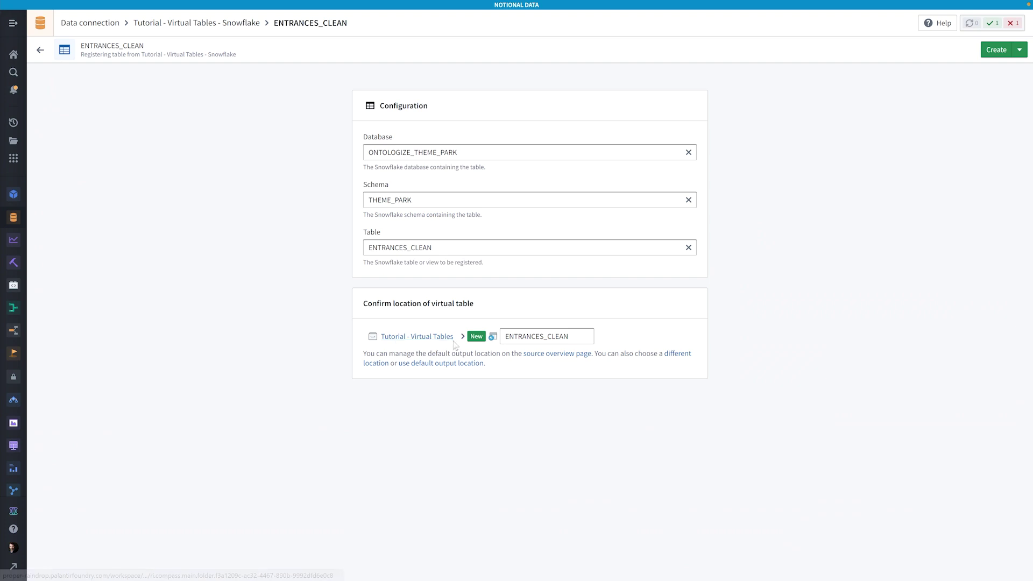
click(996, 50)
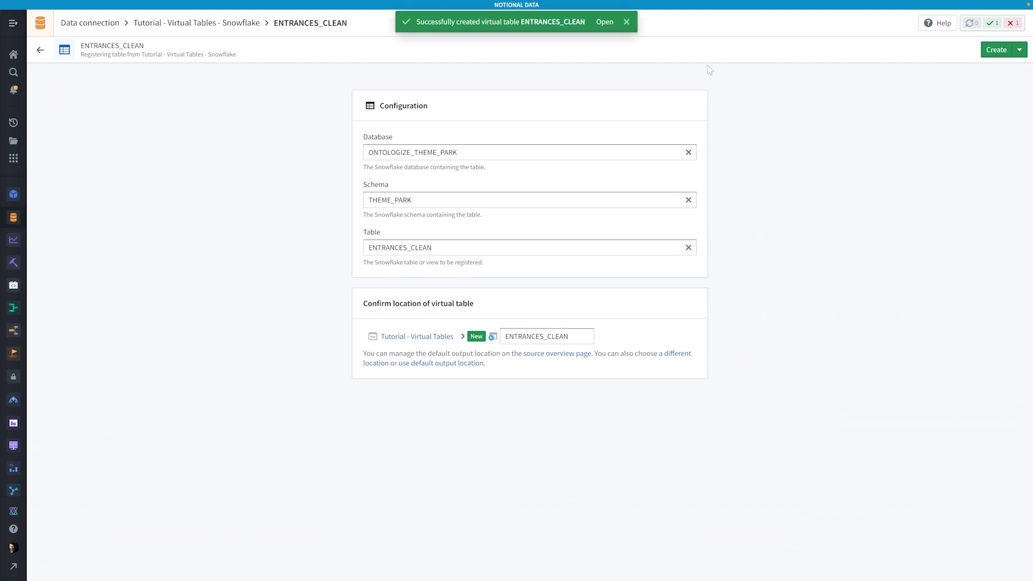
click(603, 23)
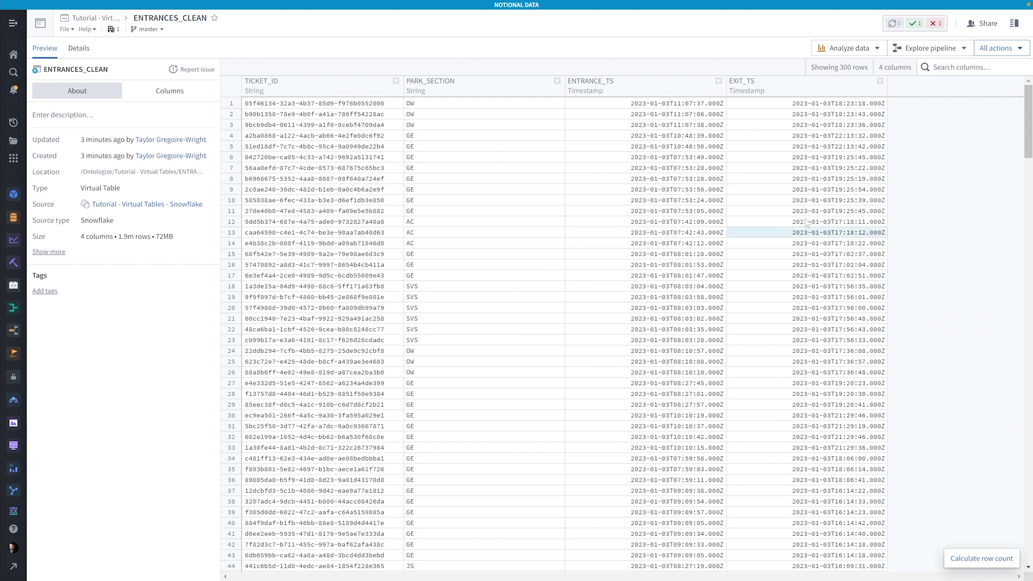
Step: Start a Contour analysis from the ENTRANCES_CLEAN virtual table preview
click(844, 47)
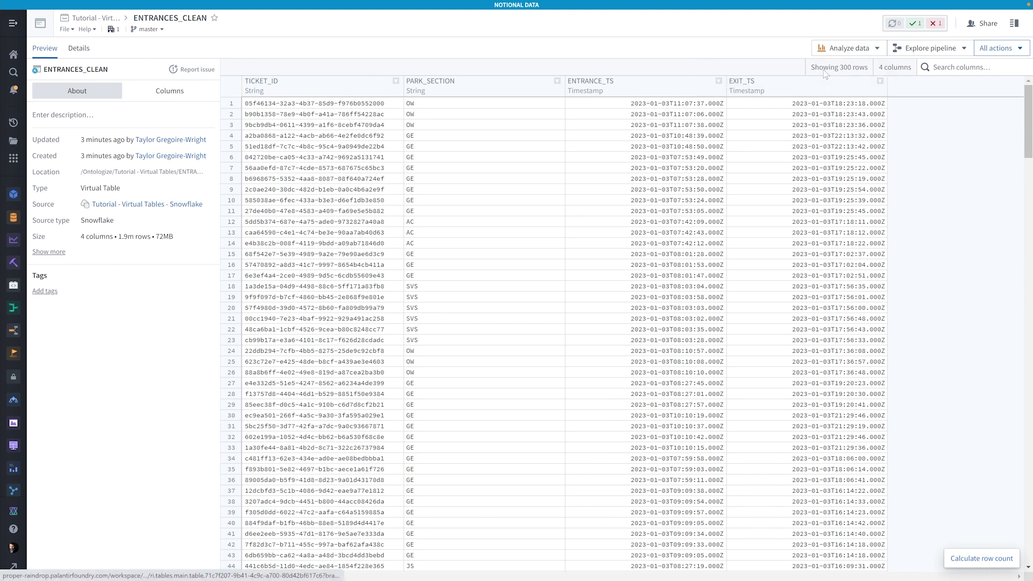
Step: Add a filter board keeping rows with ENTRANCE_TS on or after July 1, 2023
click(409, 204)
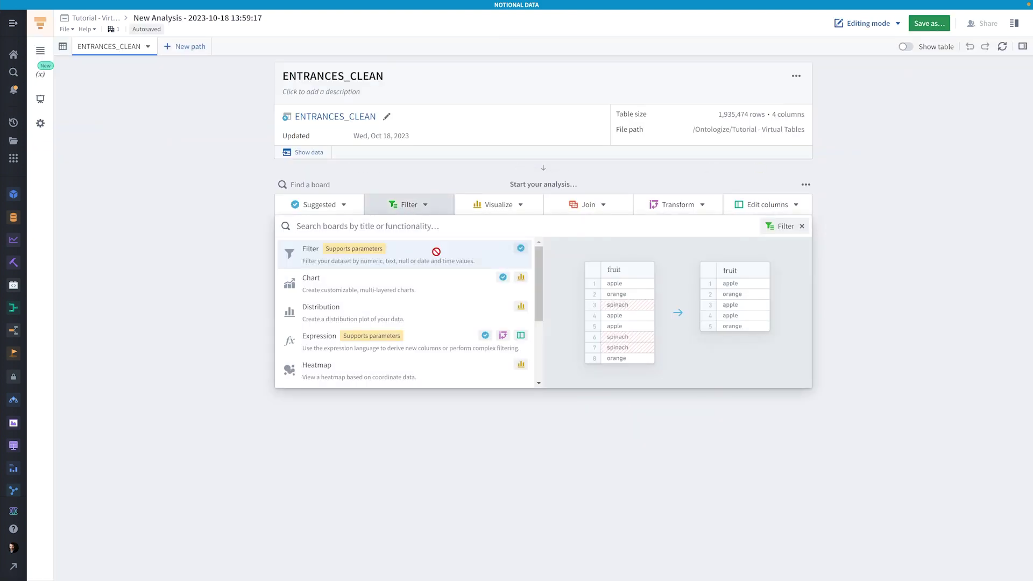
click(435, 251)
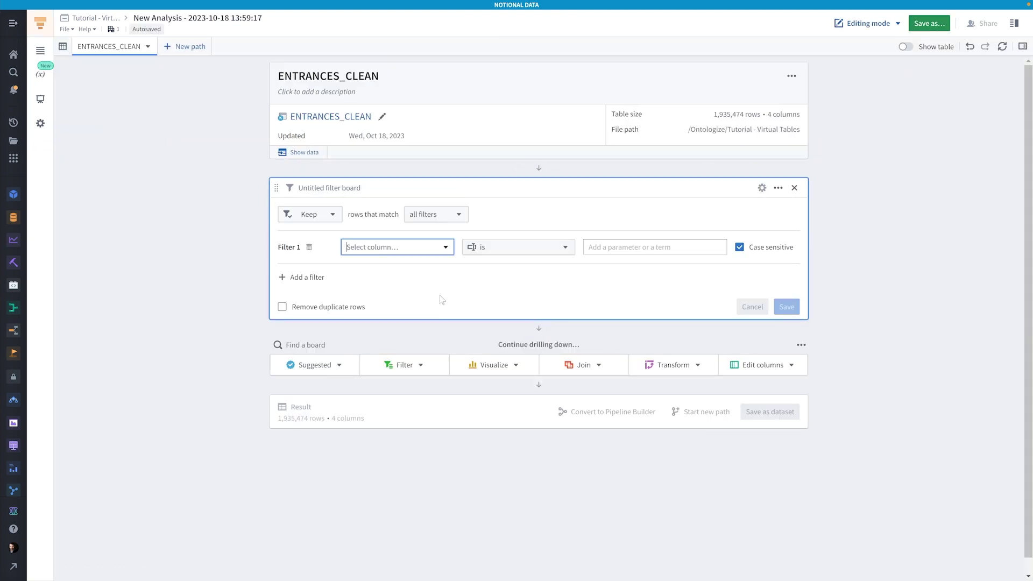
click(411, 248)
click(387, 298)
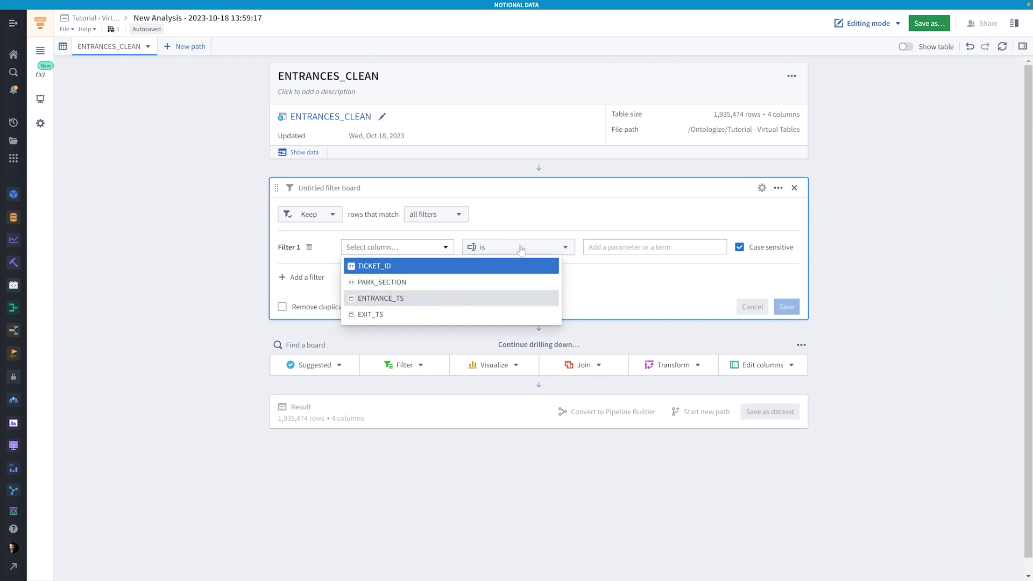
click(519, 247)
click(645, 247)
click(624, 274)
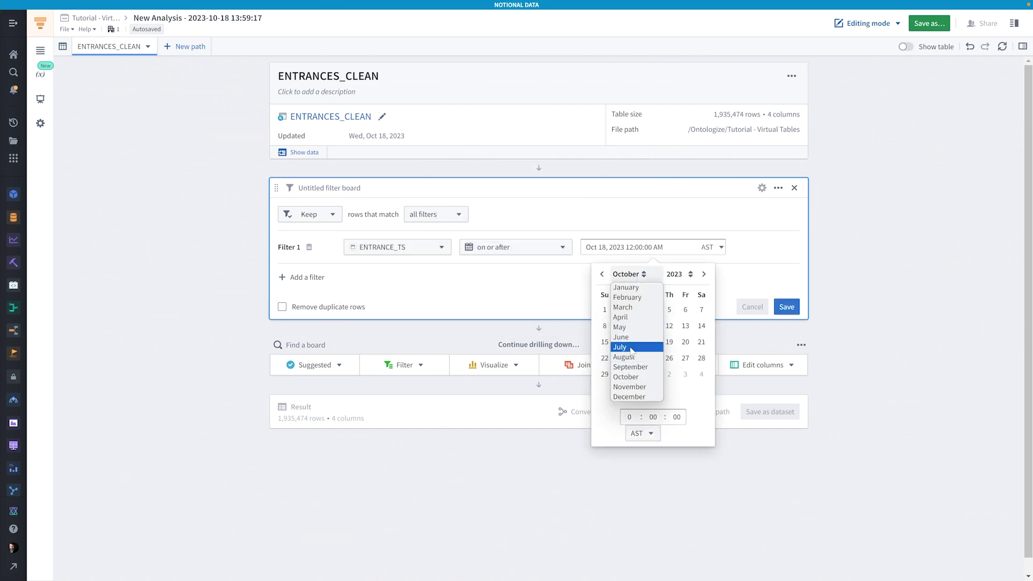
click(629, 322)
click(701, 309)
click(786, 307)
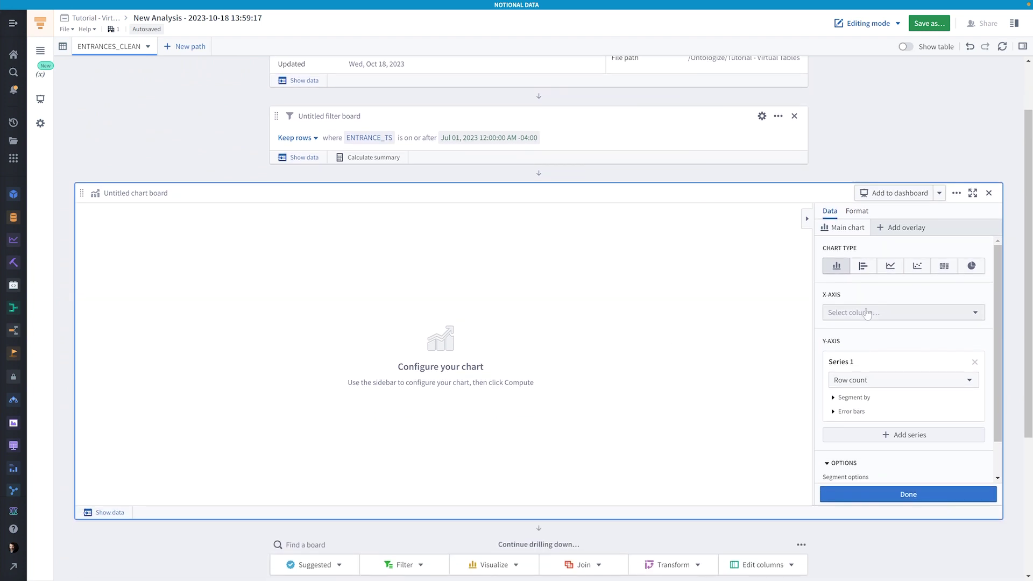
Step: Chart the weekly entrance count with ENTRANCE_TS by week on the x-axis
click(867, 312)
click(804, 382)
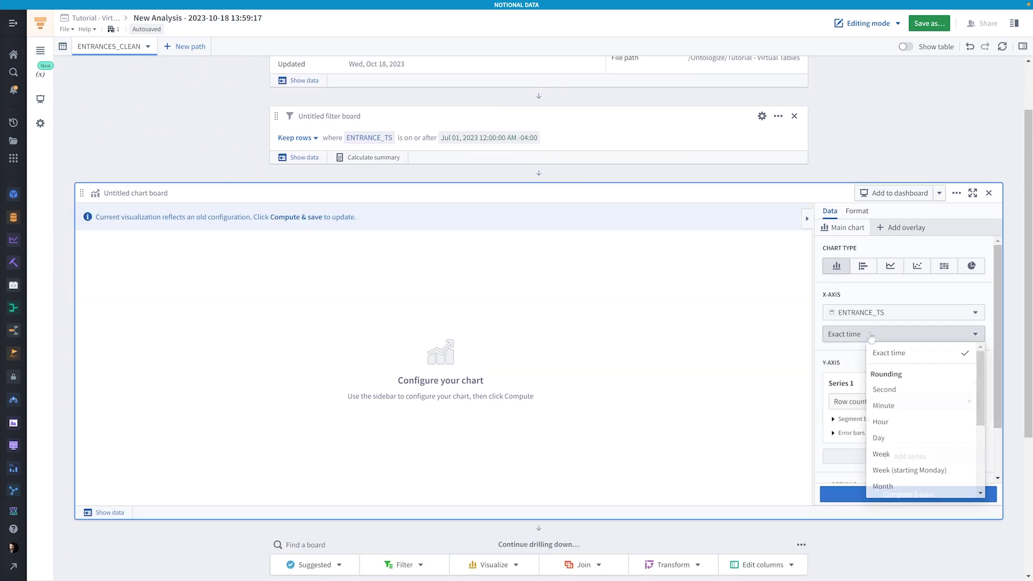
click(885, 454)
click(904, 494)
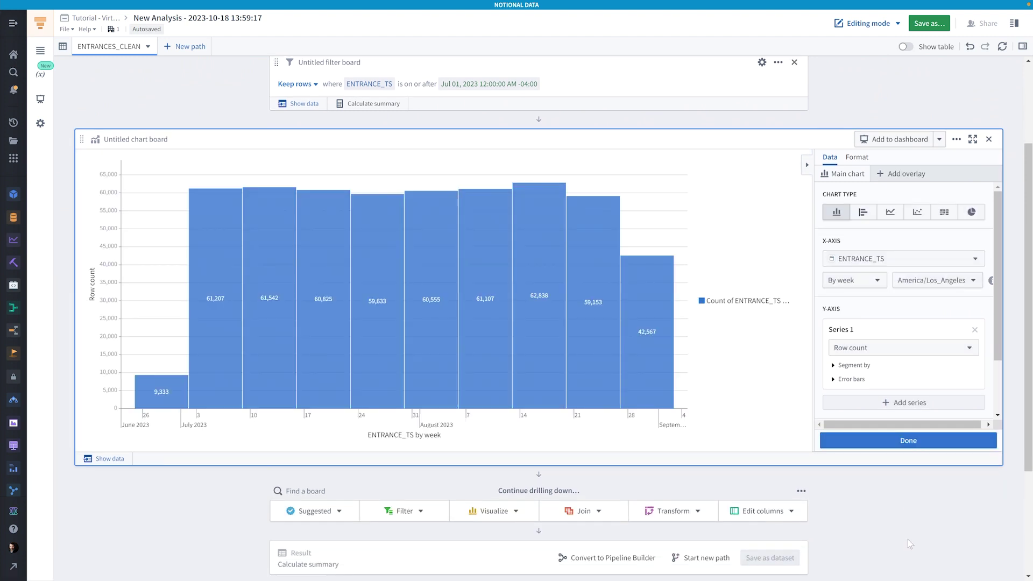
scroll(866, 92, up, 2)
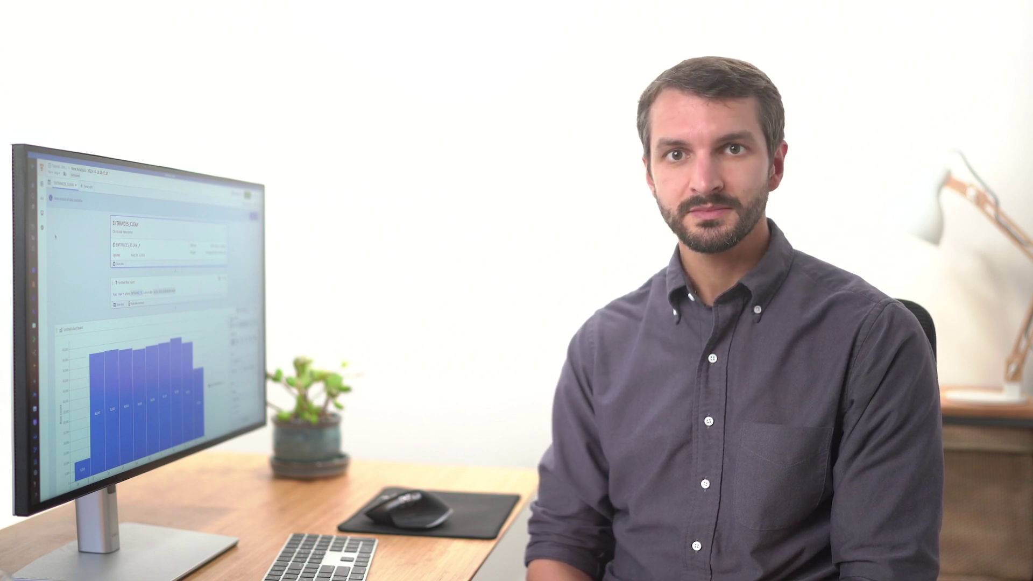
Step: Create a new batch pipeline from ENTRANCES_CLEAN and move its node left on the graph
click(922, 54)
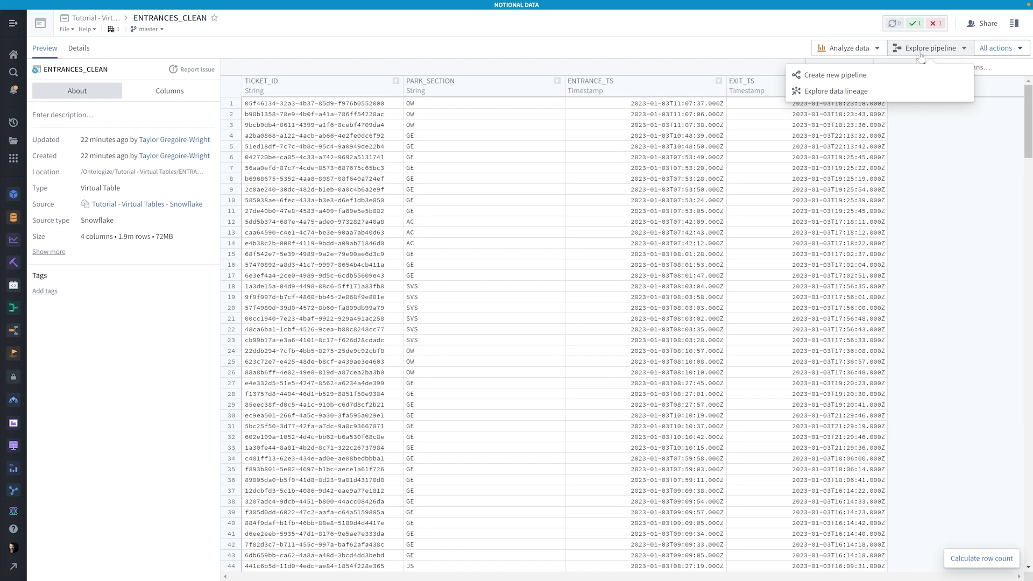
click(835, 77)
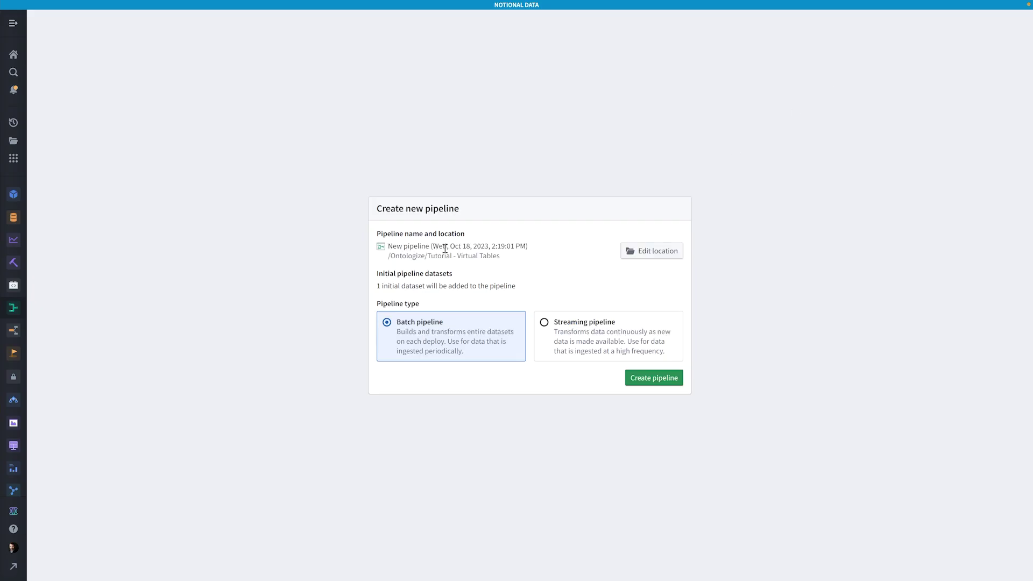
click(643, 377)
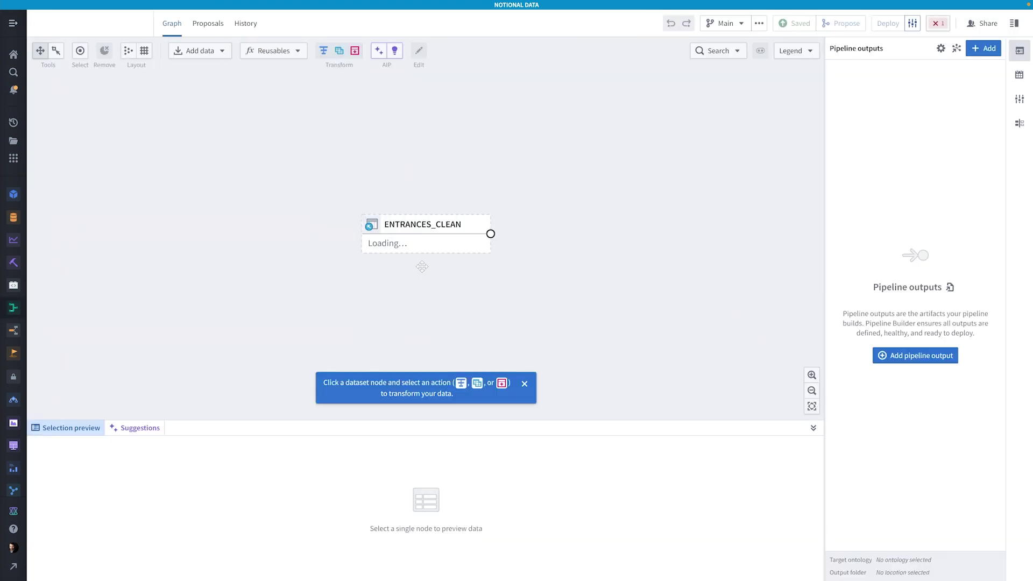
click(422, 242)
drag(421, 242, 213, 219)
mouse_move(305, 201)
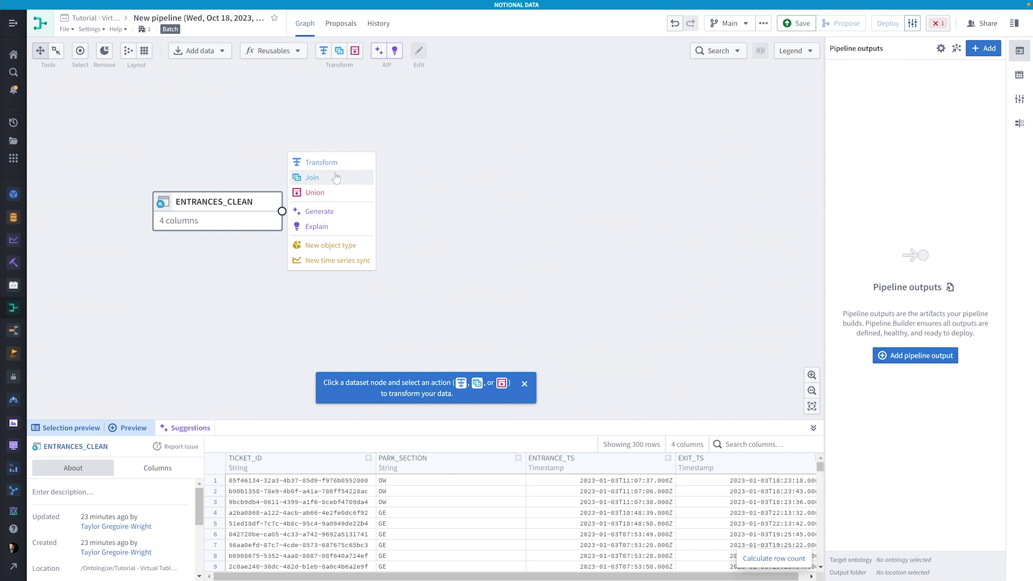
Step: Add a new object type output named Park Entrance from ENTRANCES_CLEAN
click(341, 245)
click(911, 98)
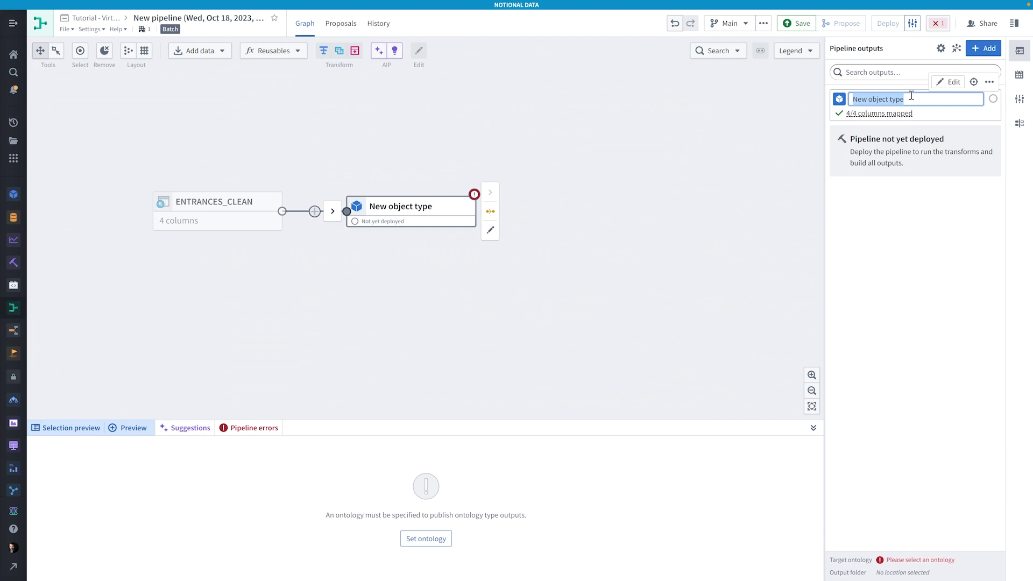
text(Park Entrance)
click(947, 83)
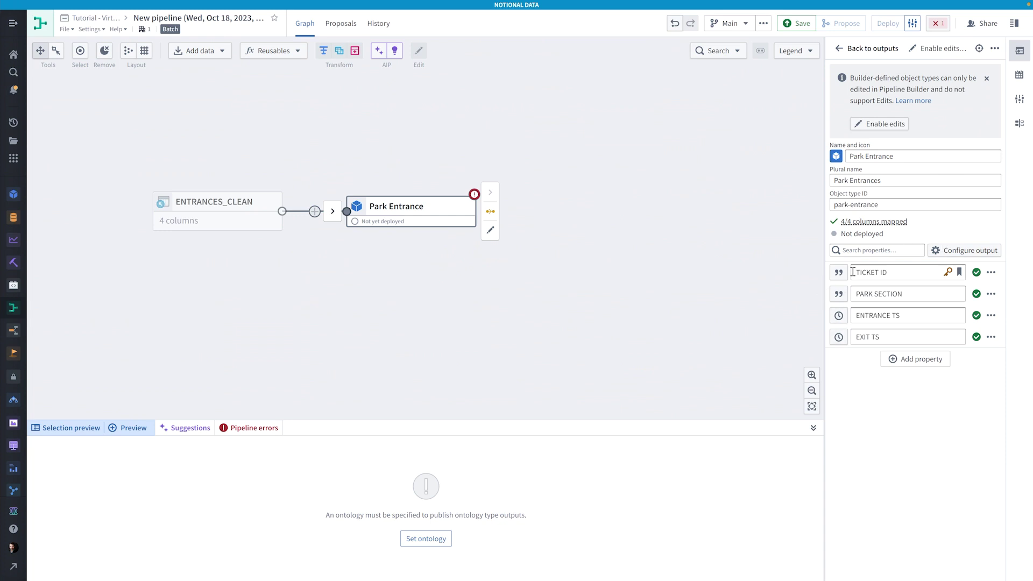
Step: Target Ontologize Ontology in the Tutorial - Virtual Tables folder and save the pipeline
click(962, 251)
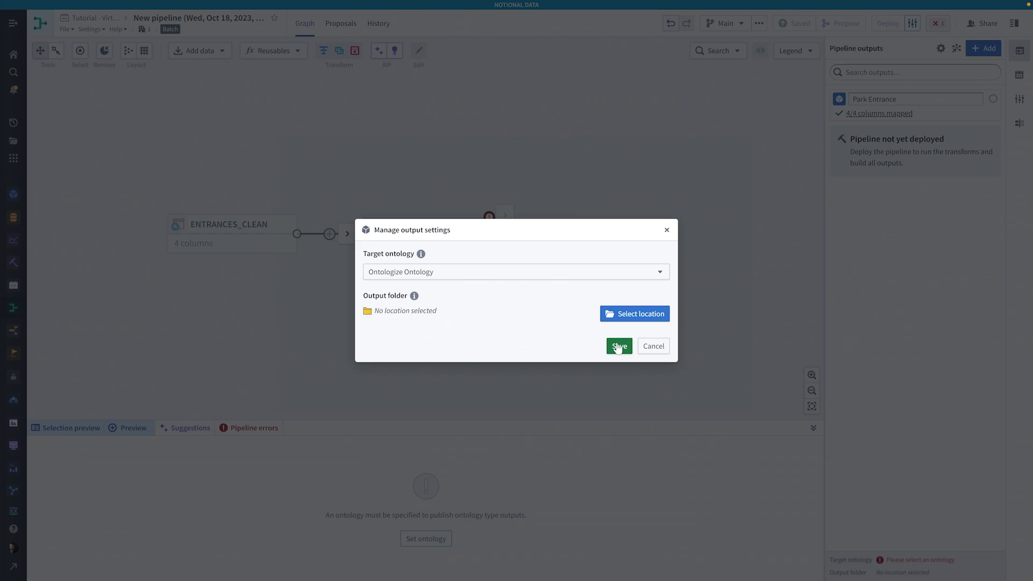
click(624, 315)
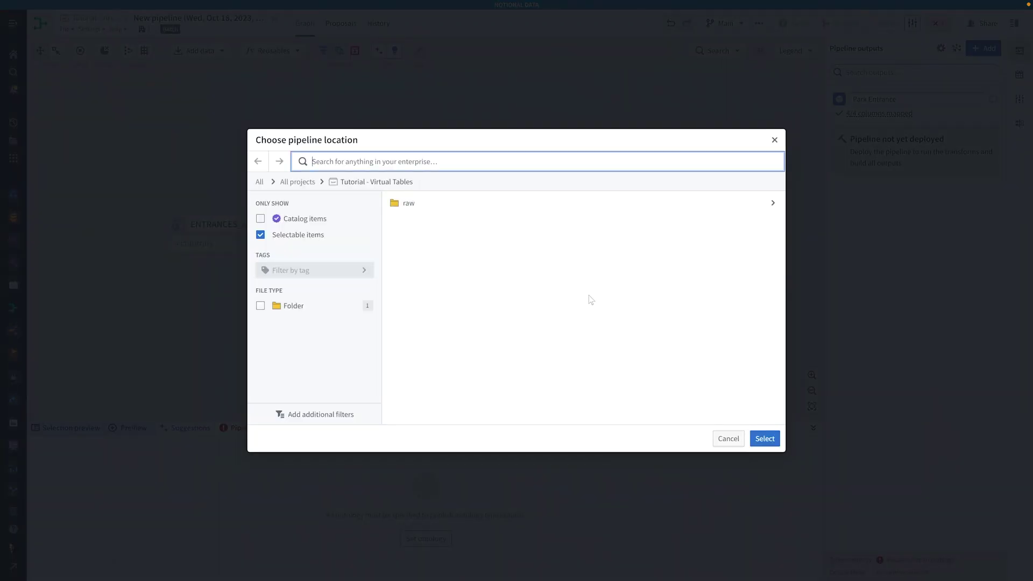
click(764, 438)
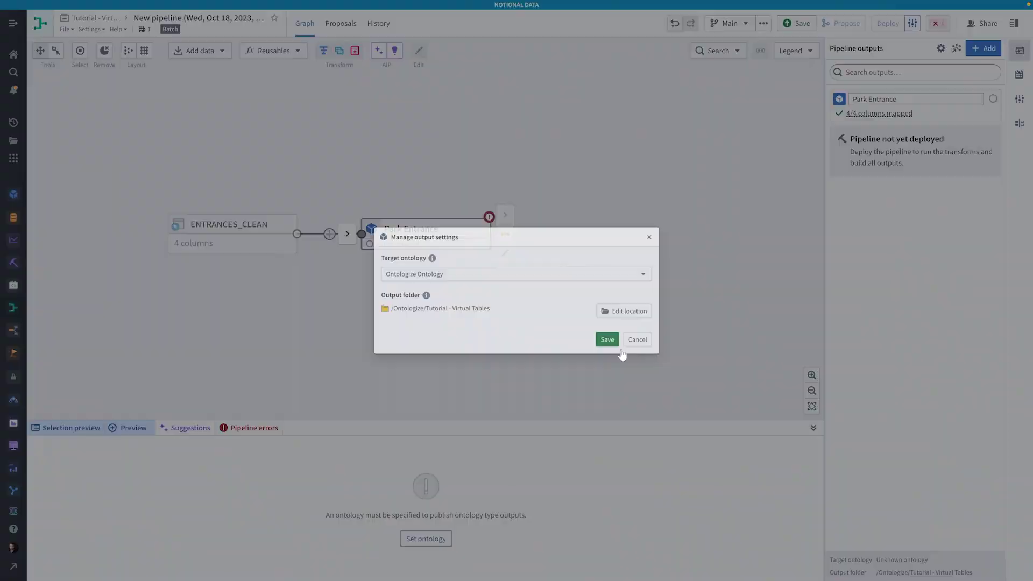
click(618, 344)
click(790, 24)
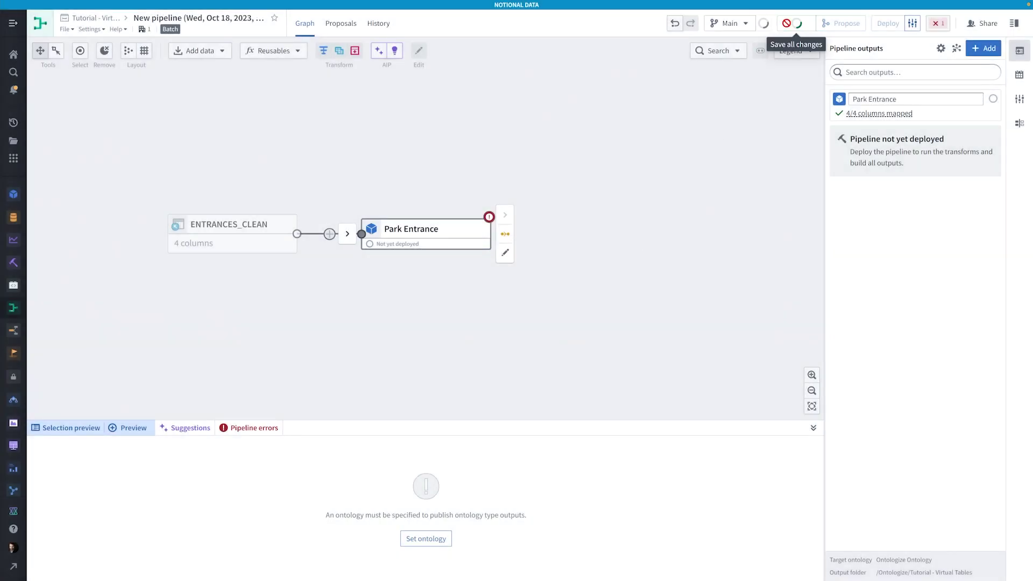
click(887, 23)
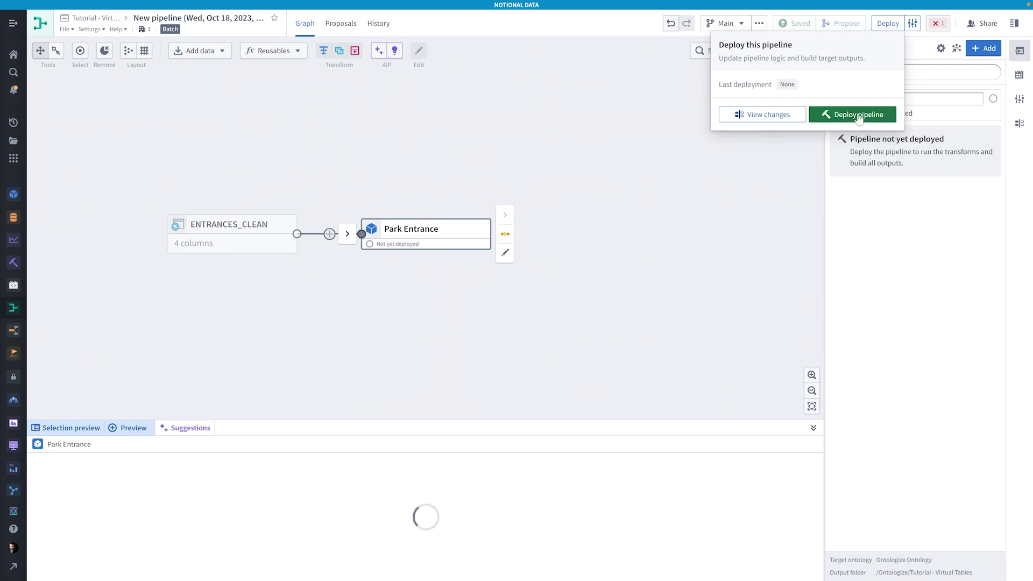
Step: Deploy the pipeline and bring up the Park Entrance node's actions
click(858, 115)
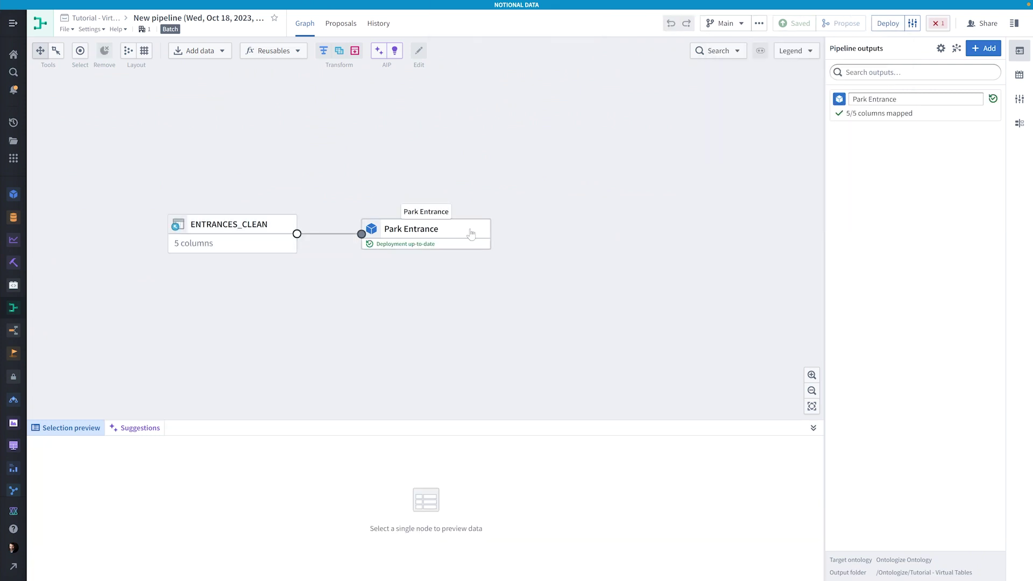
right_click(472, 232)
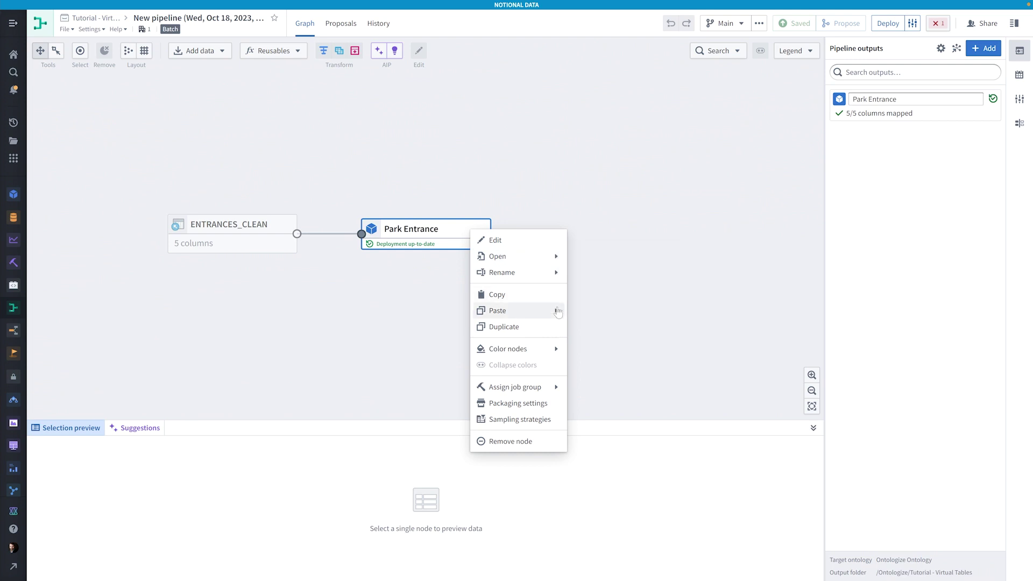
Step: Open the third Park Entrance object in Object Explorer and view its properties
mouse_move(561, 260)
click(666, 304)
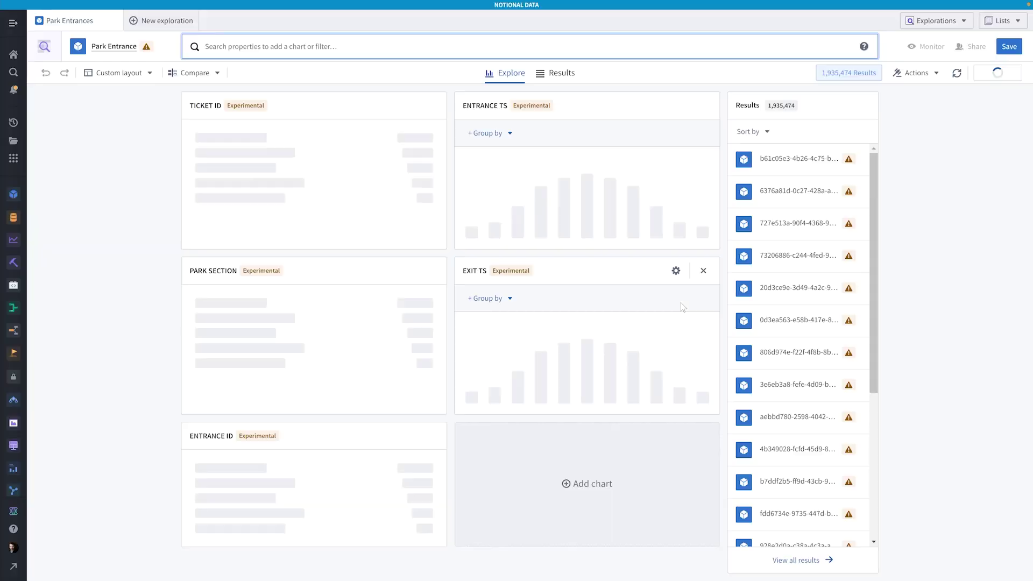
click(803, 225)
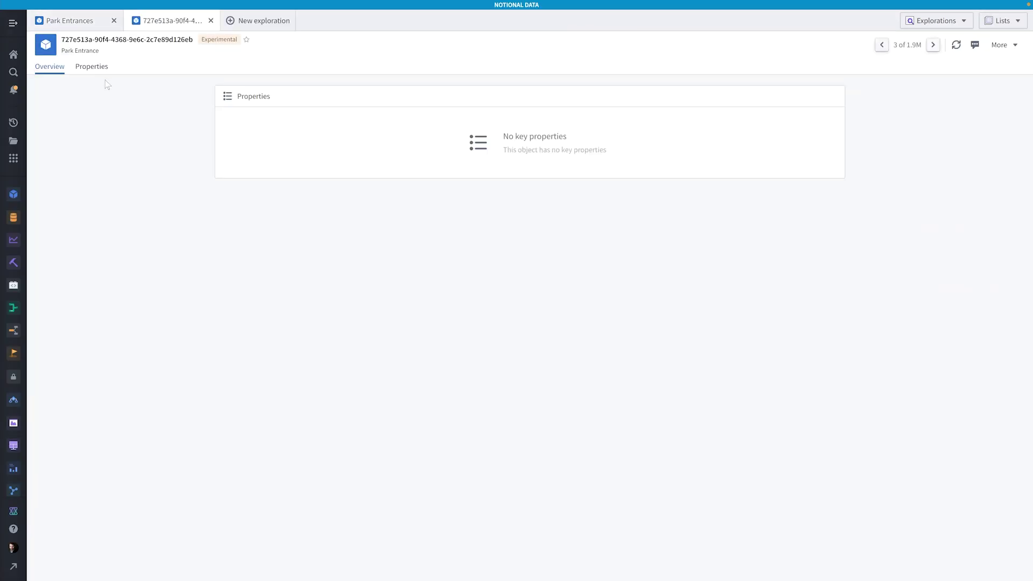
click(104, 74)
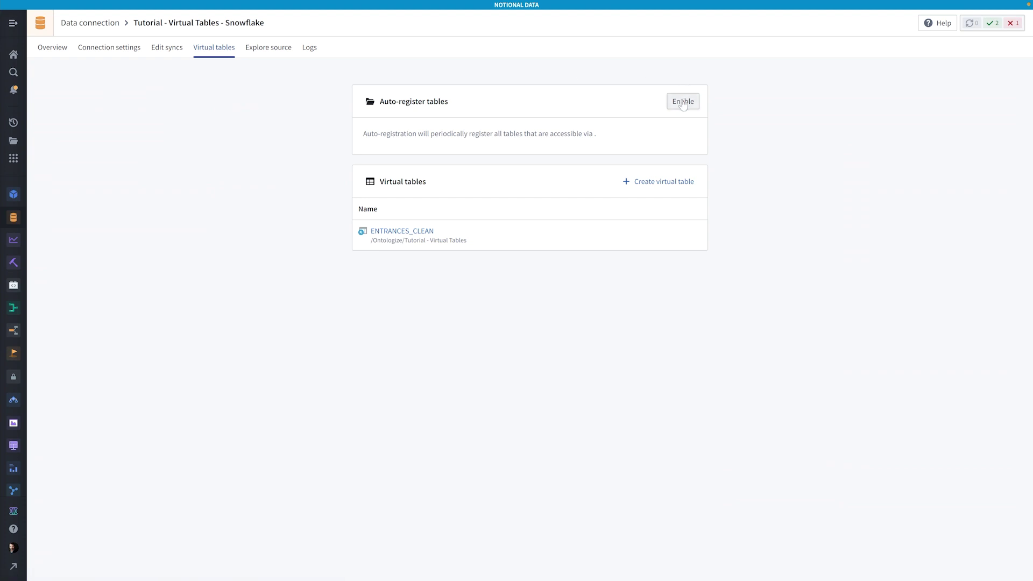
Step: Enable auto-registration of the Snowflake tables into a new project
click(682, 100)
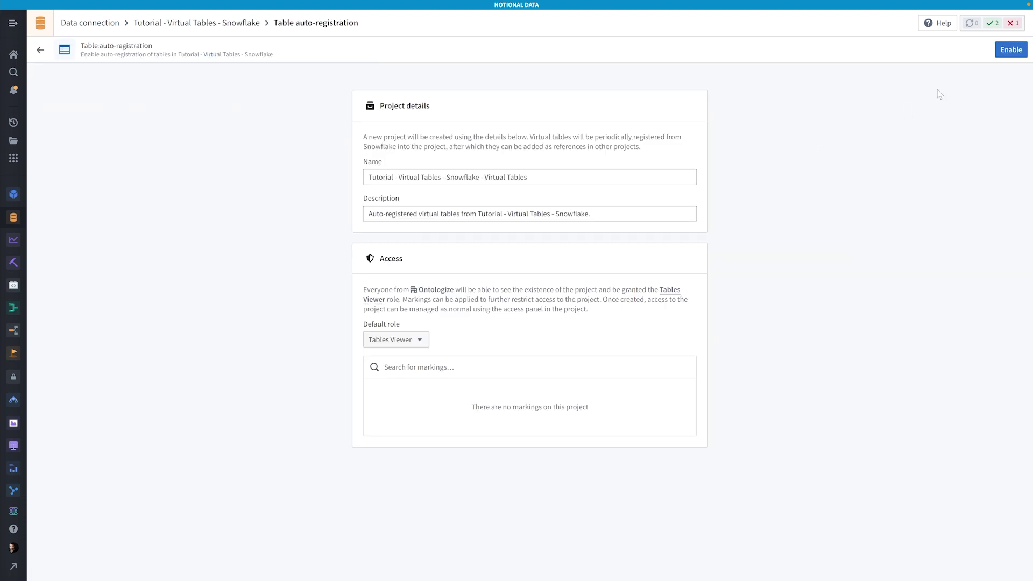
click(1005, 54)
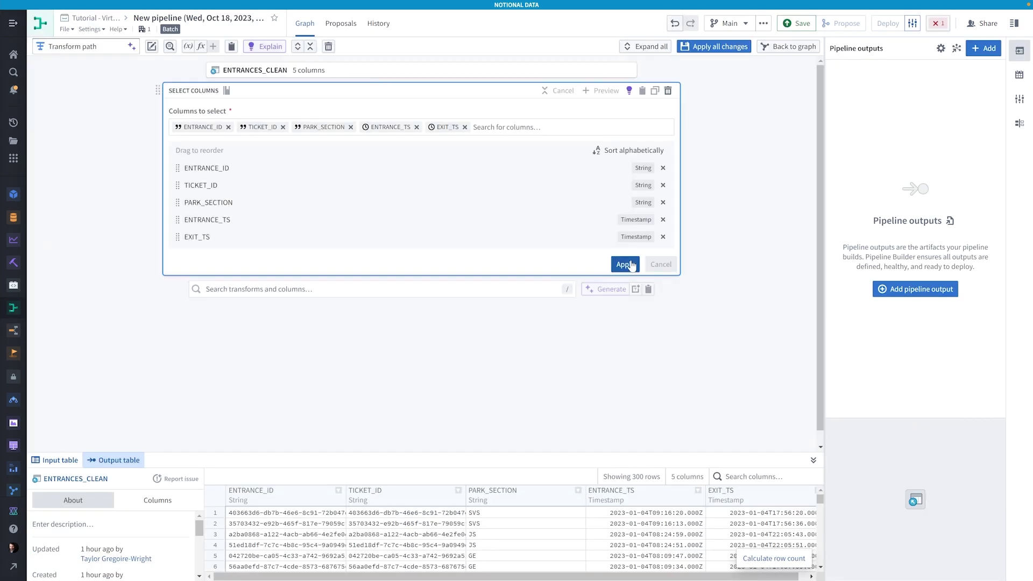
Step: Apply the column selection, add a dataset output named 'Virtual Table as Dataset', and save
click(625, 264)
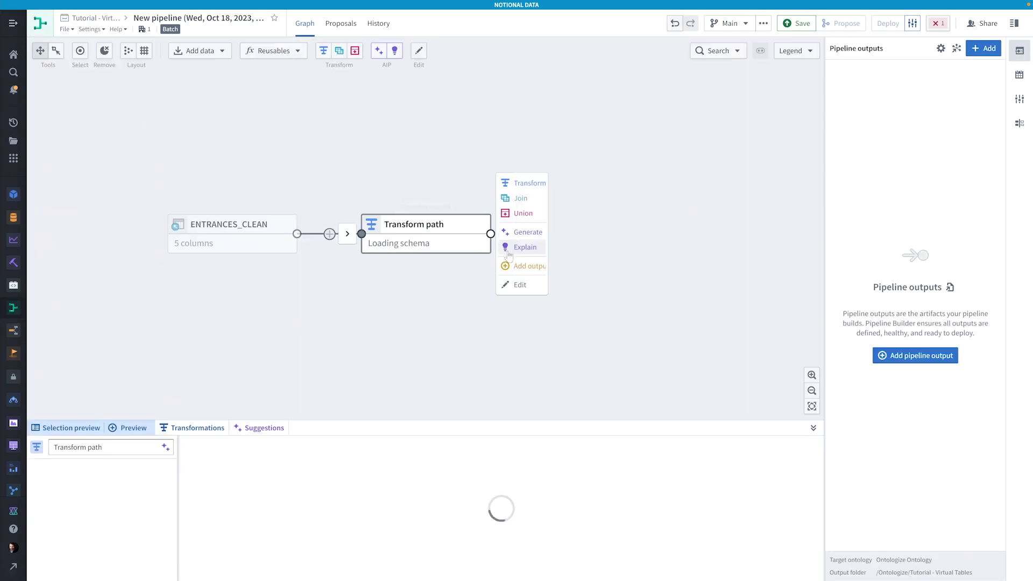
click(524, 244)
click(543, 219)
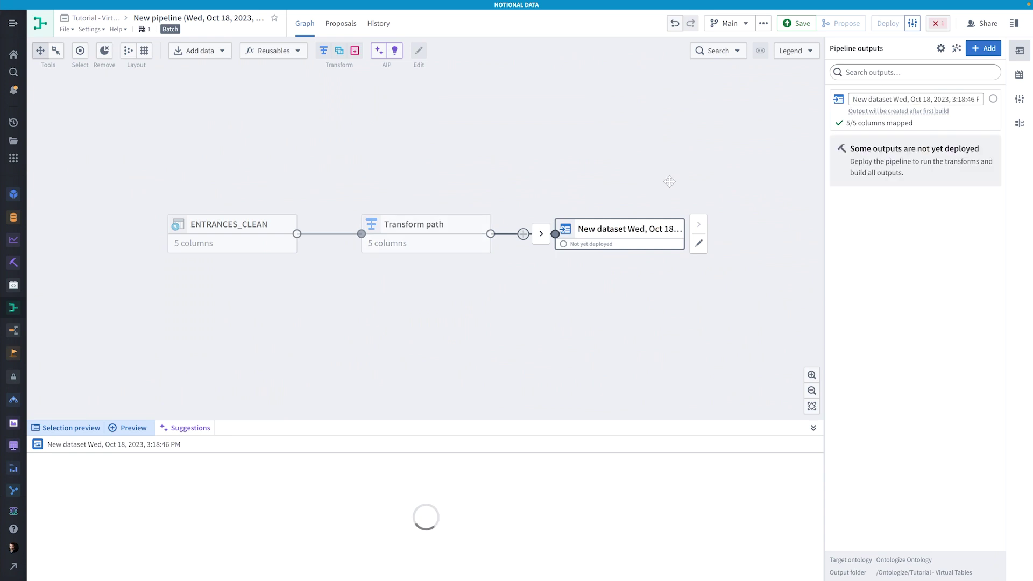
double_click(895, 98)
key(ctrl+a)
text(Virtual Table as Dataset)
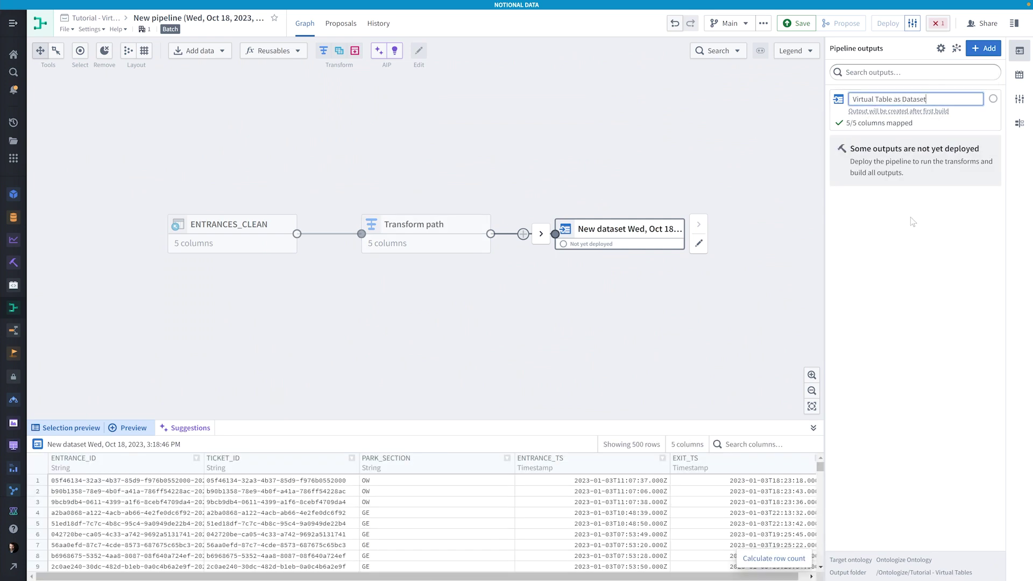
key(Return)
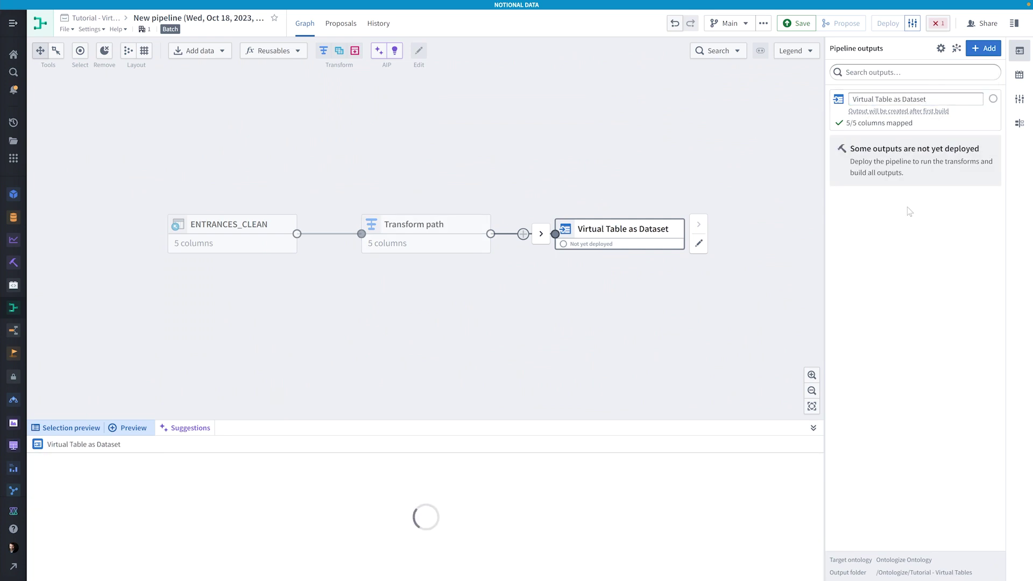
click(795, 23)
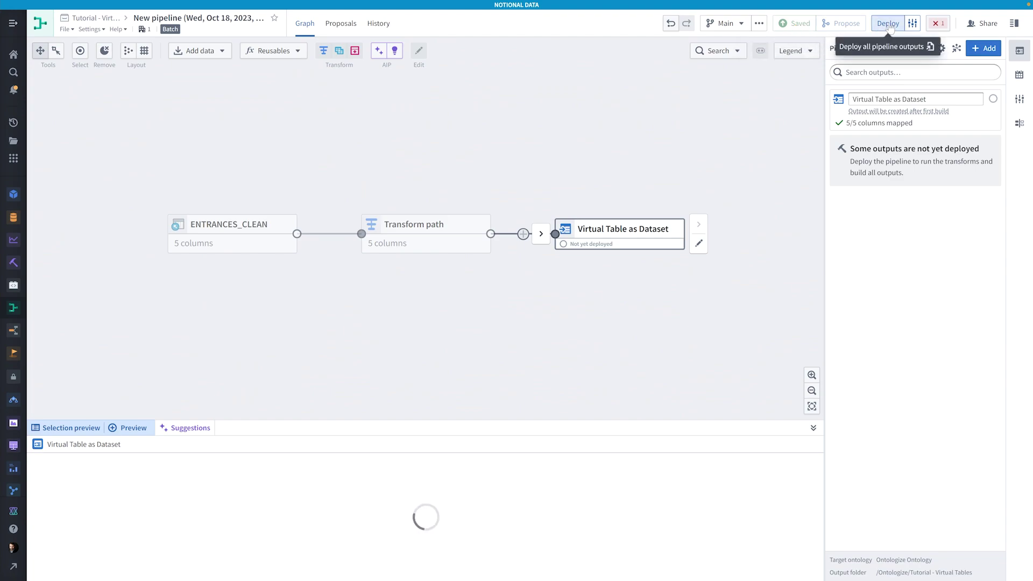